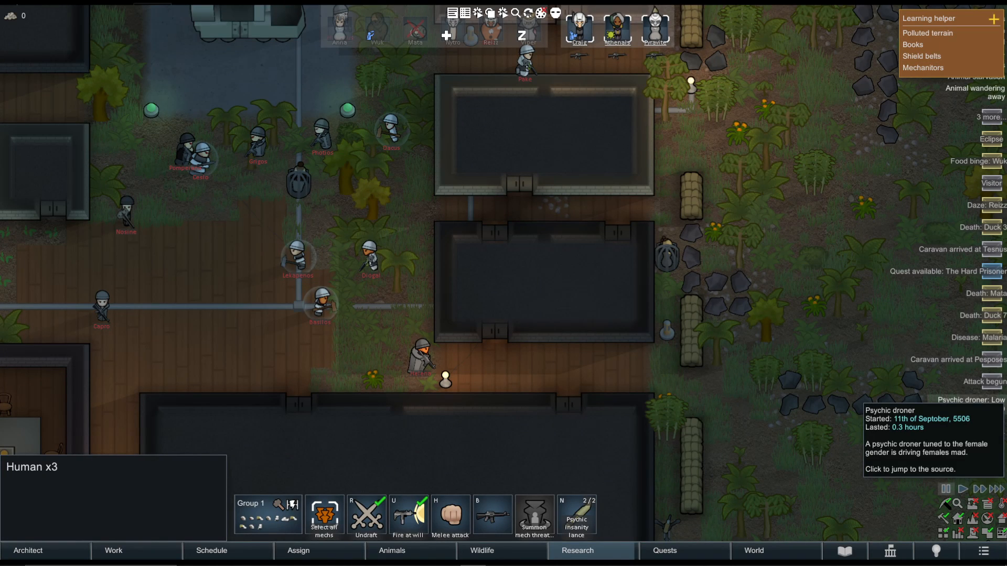
# - Deselect the colonists and bring up the main game menu with Escape
pyautogui.press('Escape')
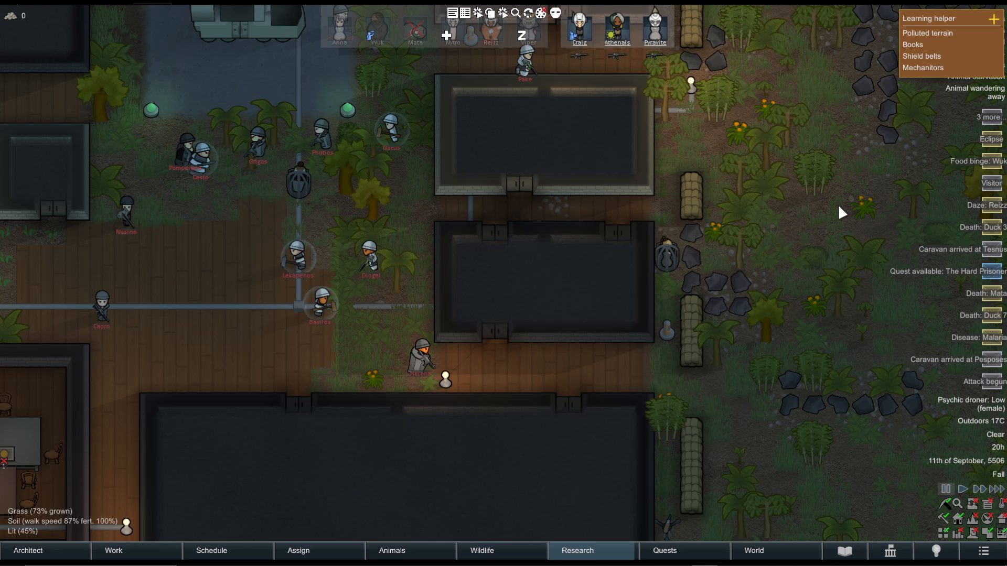
pyautogui.press('Escape')
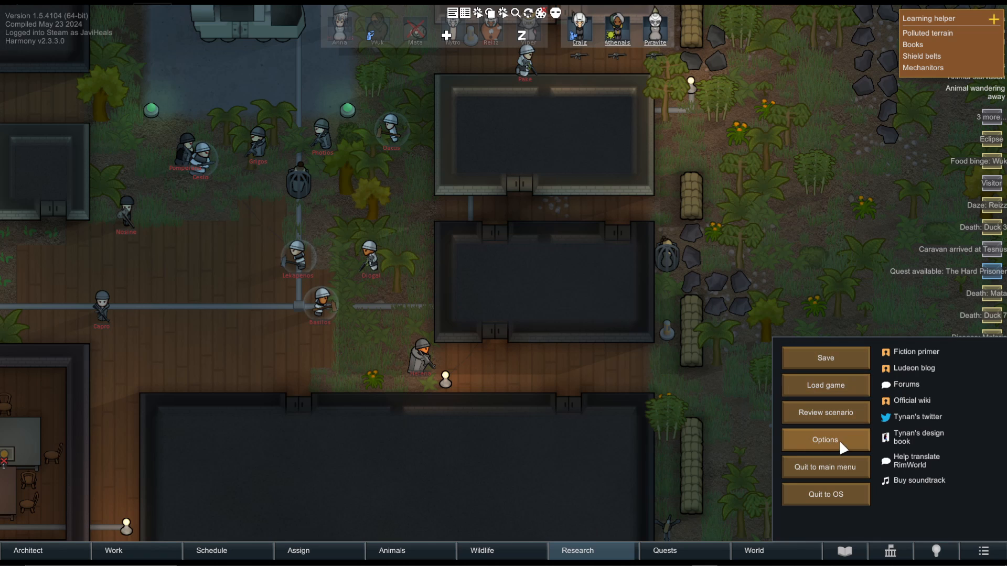
# - In Options, toggle Development mode off and back on, then confirm and return to the map
pyautogui.click(800, 440)
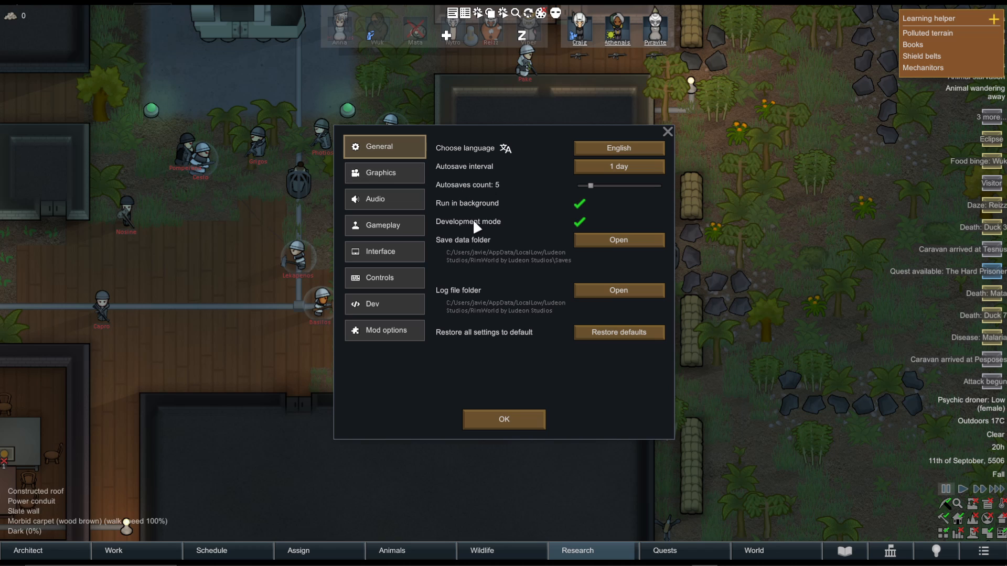
pyautogui.click(579, 223)
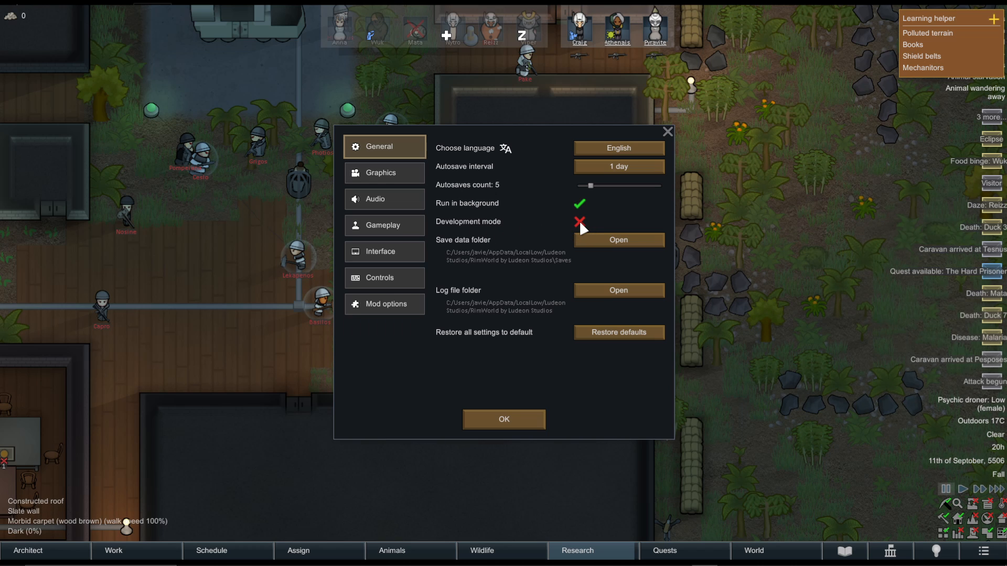
pyautogui.click(580, 220)
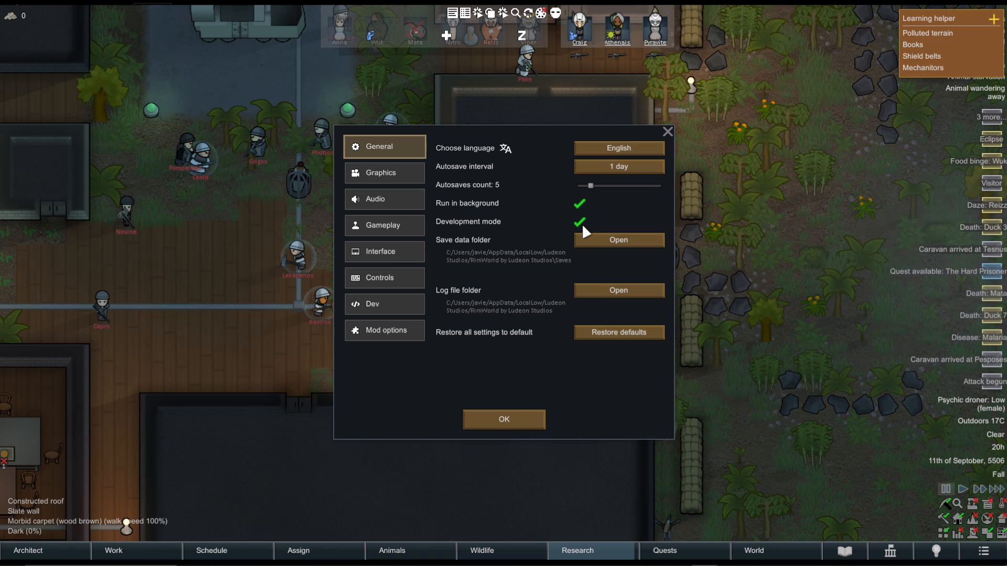
pyautogui.click(517, 416)
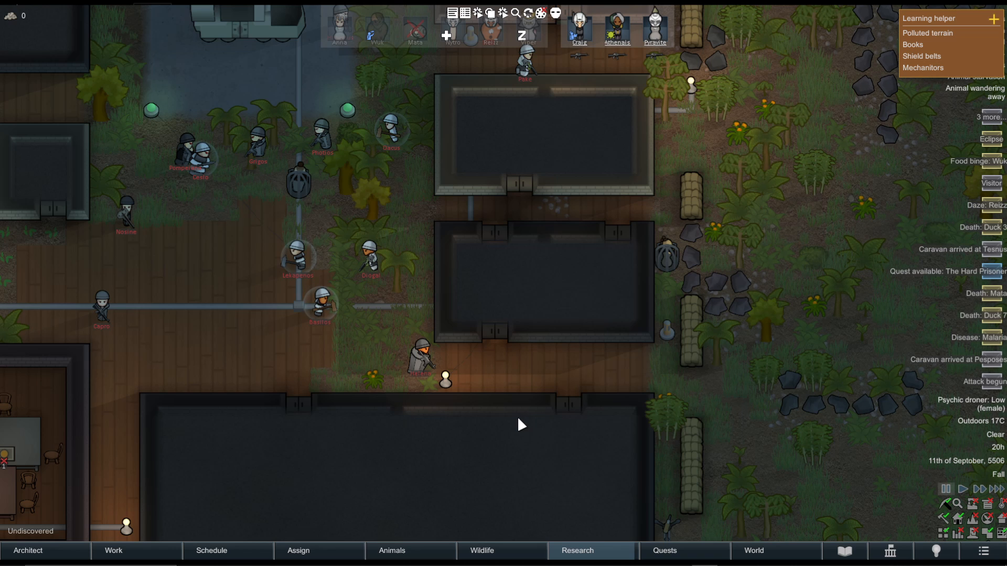
pyautogui.click(452, 14)
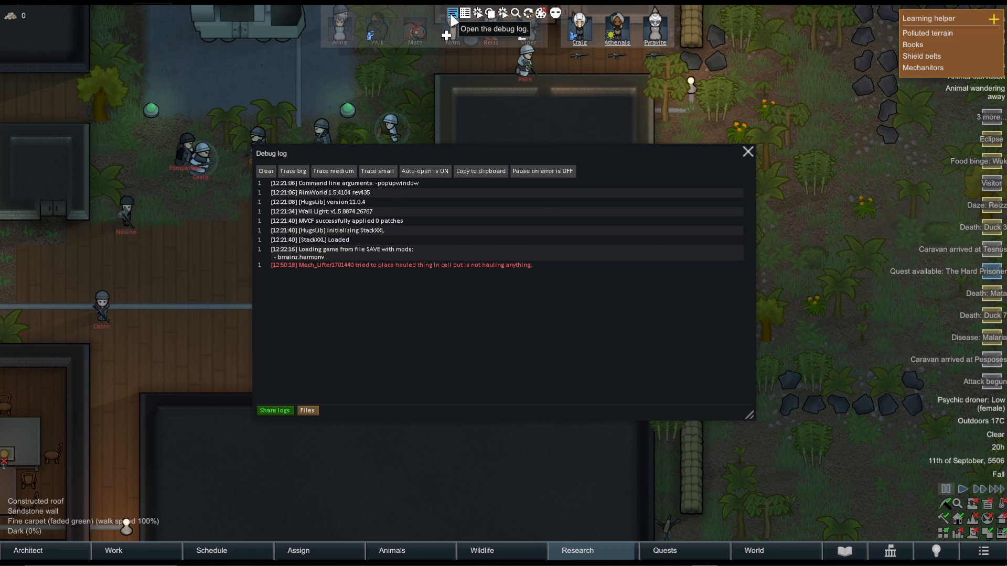
pyautogui.click(462, 15)
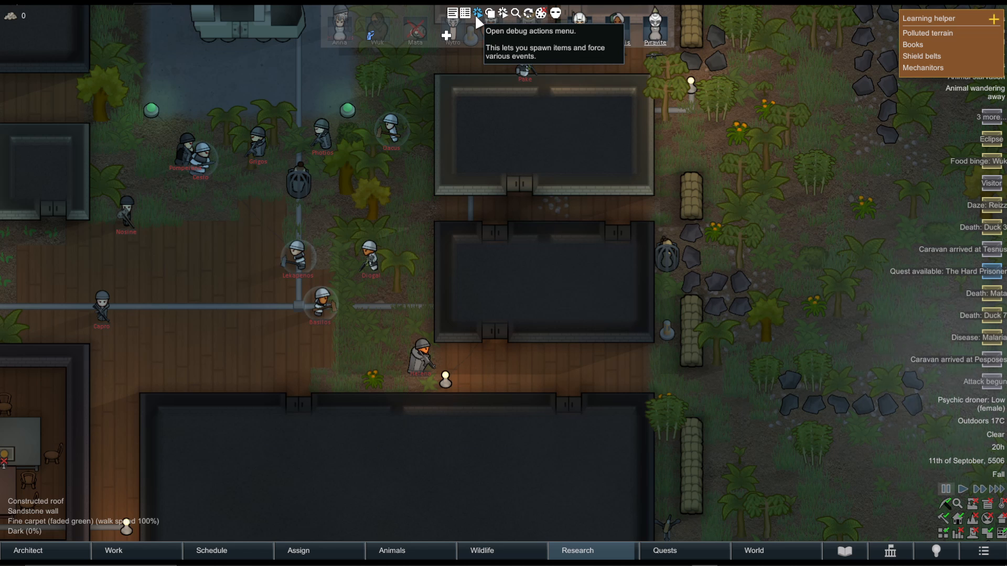
# - Bring up the debug actions menu from the dev toolbar and browse its Settings and Output pages
pyautogui.click(475, 14)
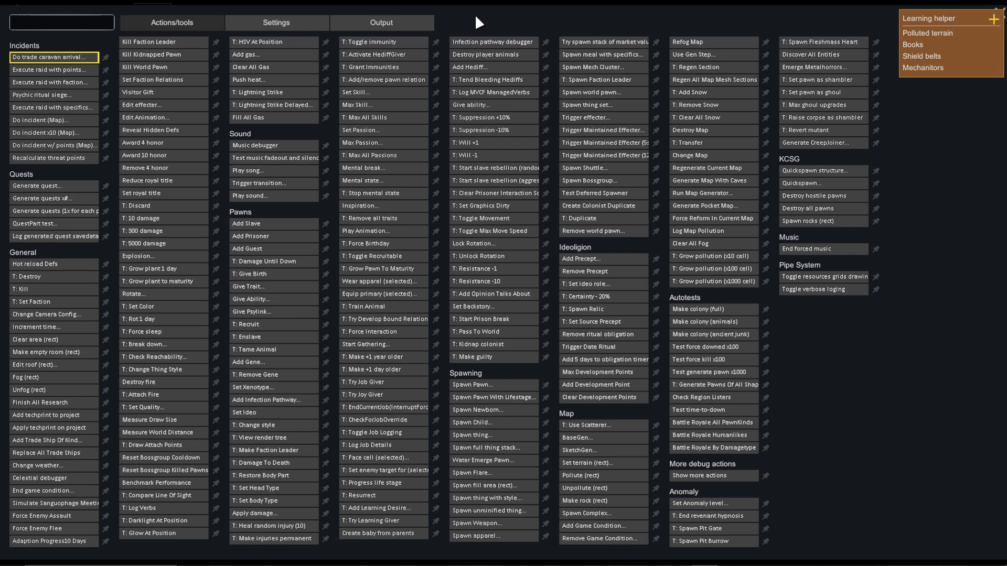
pyautogui.click(474, 13)
pyautogui.click(478, 13)
pyautogui.click(275, 22)
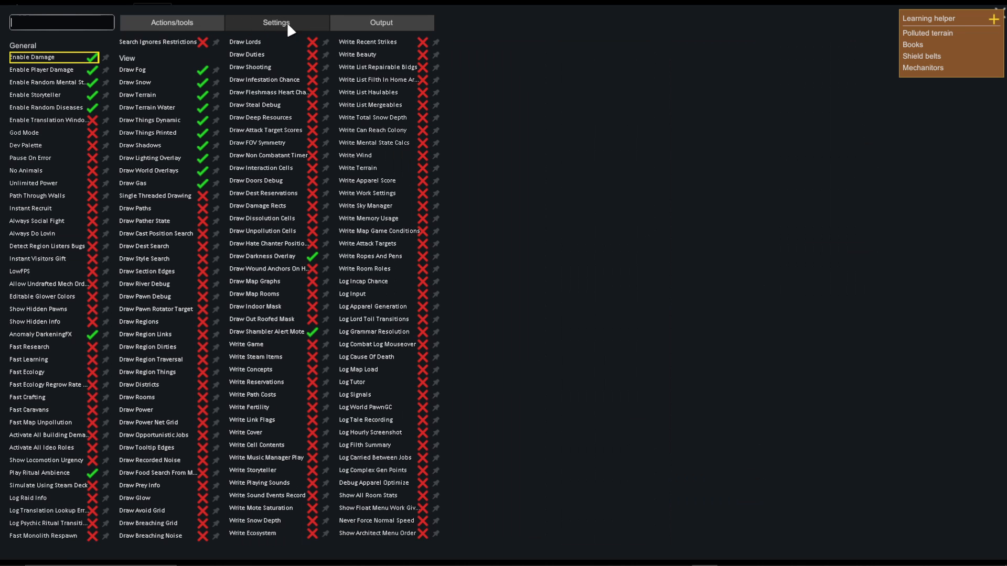
pyautogui.click(353, 23)
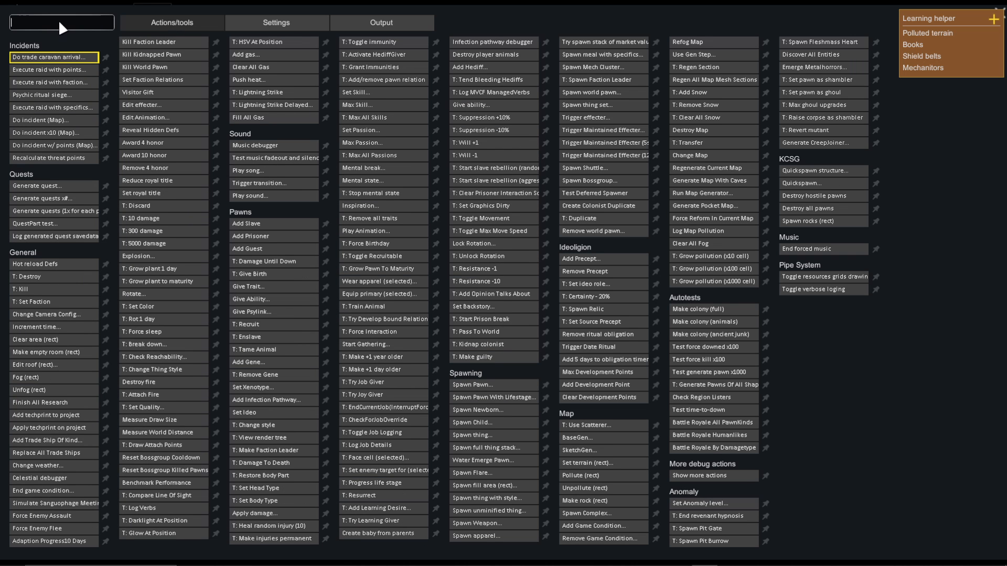
pyautogui.write('spawn')
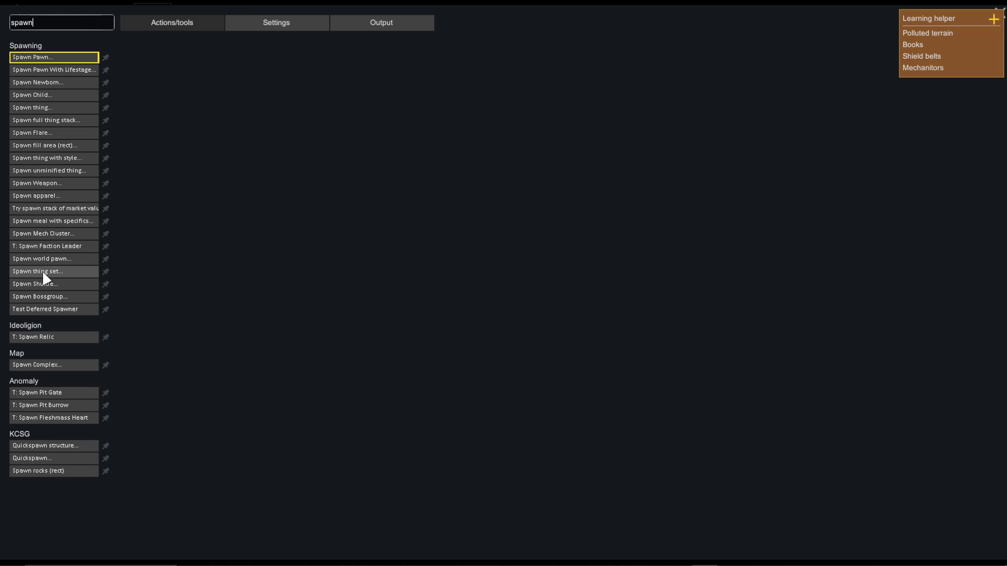
# - Choose 'Spawn Weapon...' to list the weapon definitions that can be spawned
pyautogui.click(40, 185)
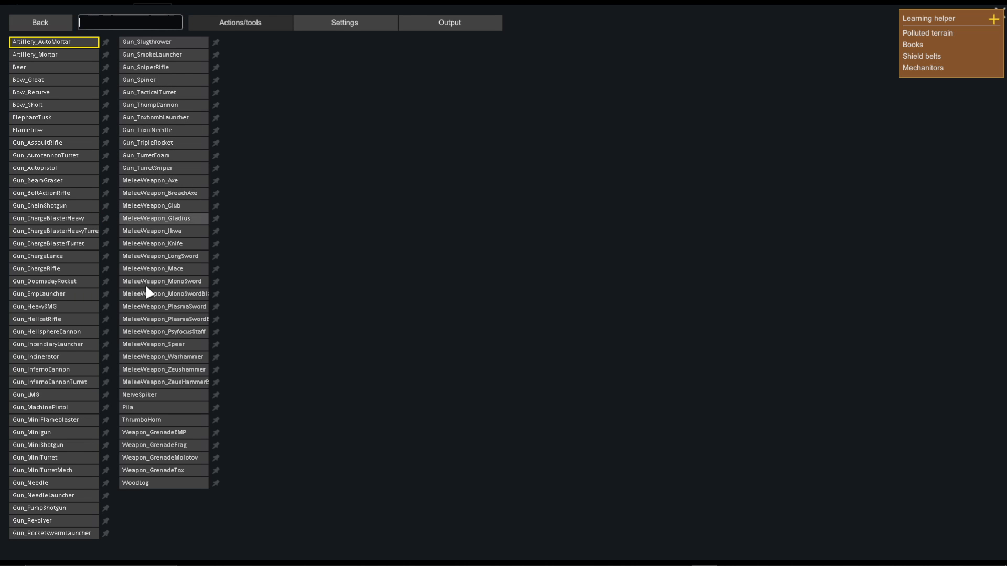
# - Go Back from the weapon list to the main debug actions list
pyautogui.click(47, 23)
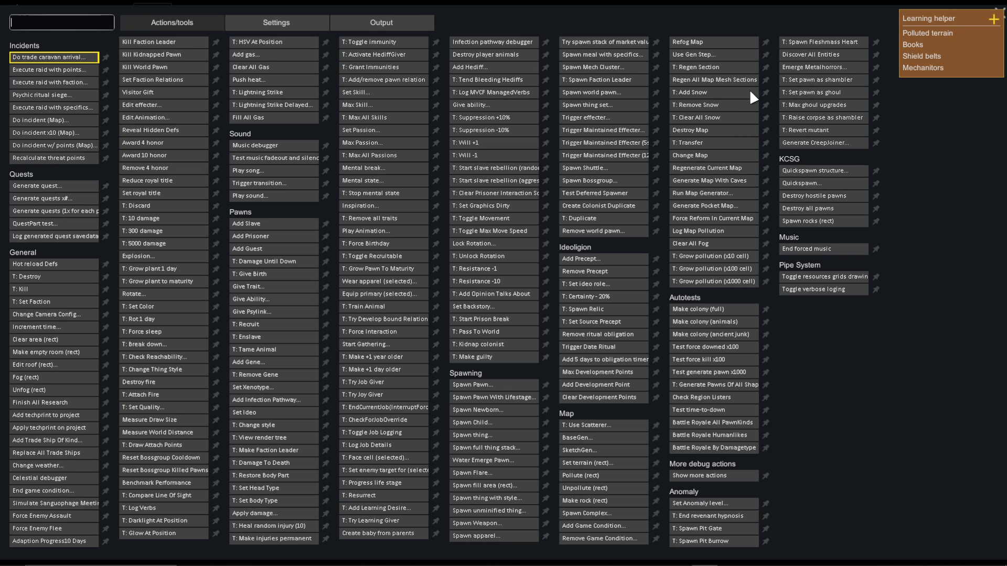
# - Close the debug actions menu, turn god mode on and pan the map east
pyautogui.click(613, 94)
pyautogui.click(551, 12)
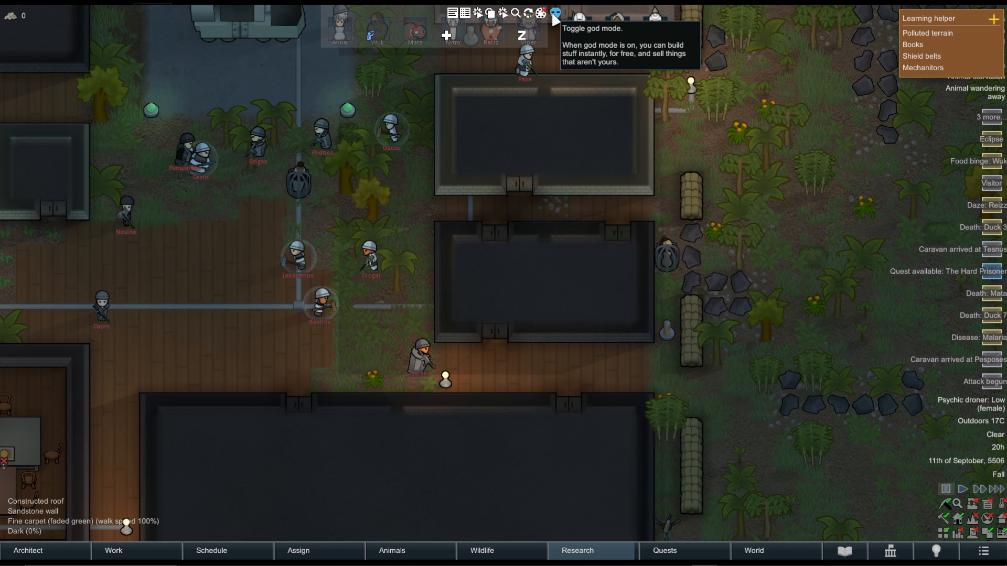
pyautogui.press('Right')
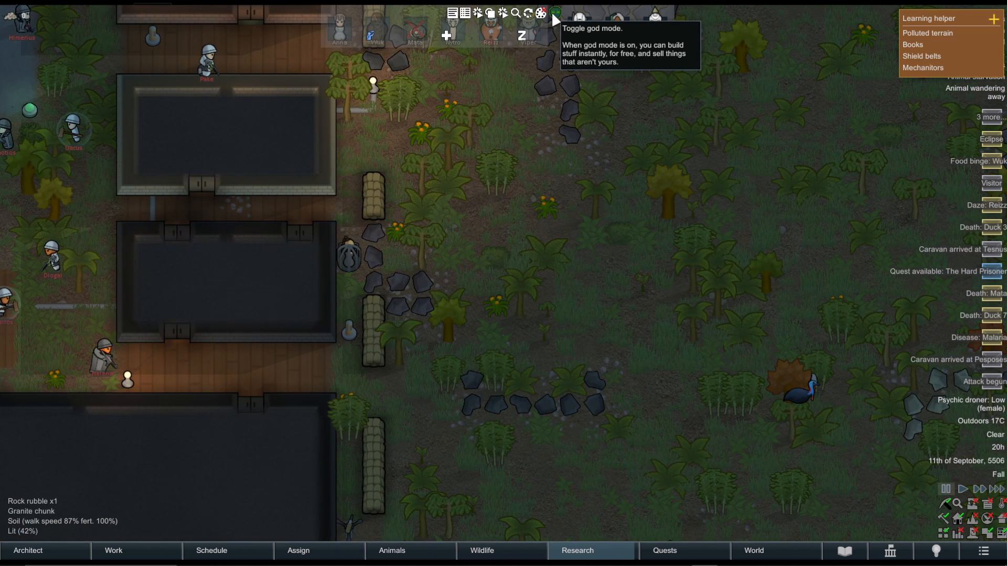
pyautogui.press('Right')
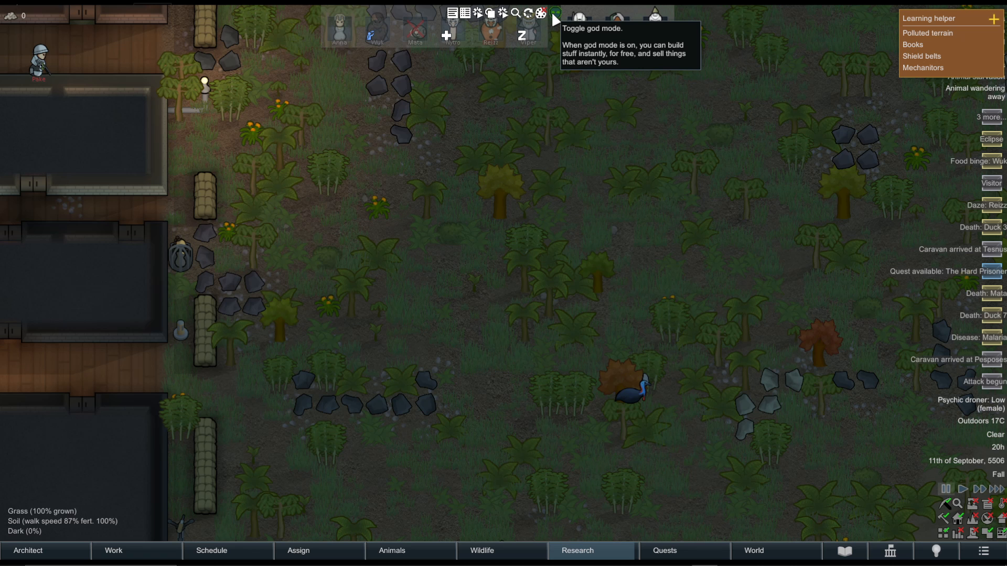
# - Turn god mode back off and pan over to the jungle east of the colony walls
pyautogui.click(551, 12)
pyautogui.press('Right')
pyautogui.press('Down')
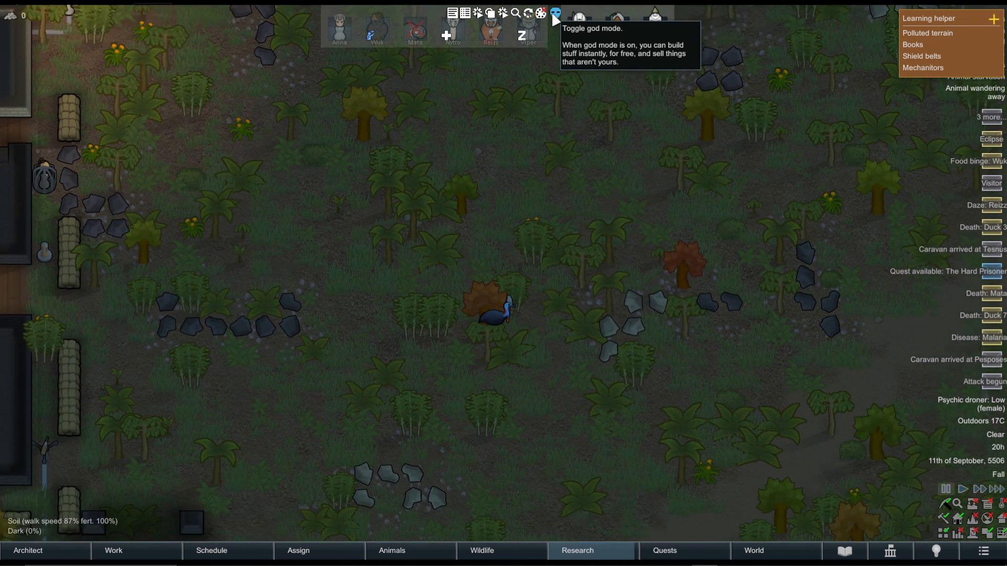
pyautogui.press('Up')
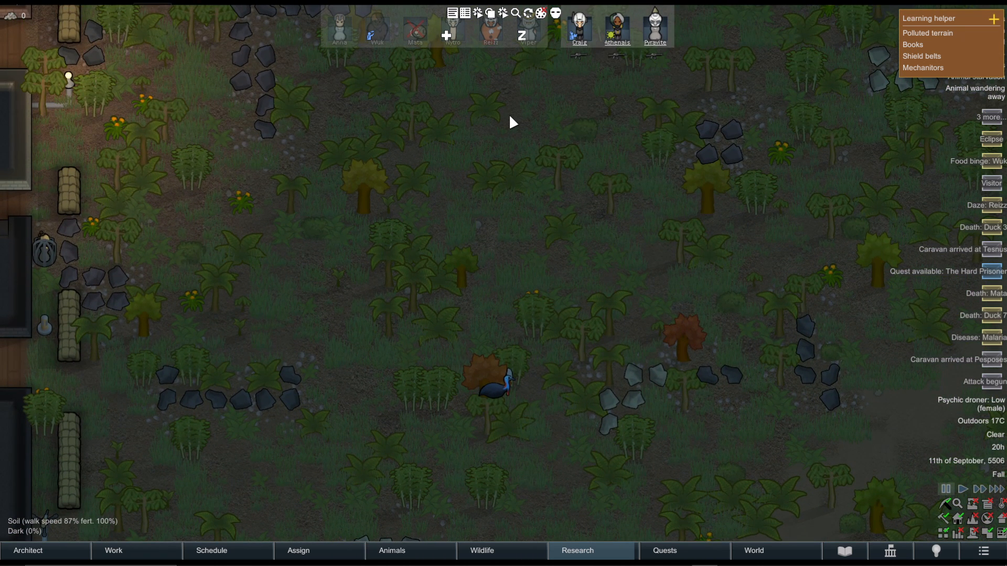